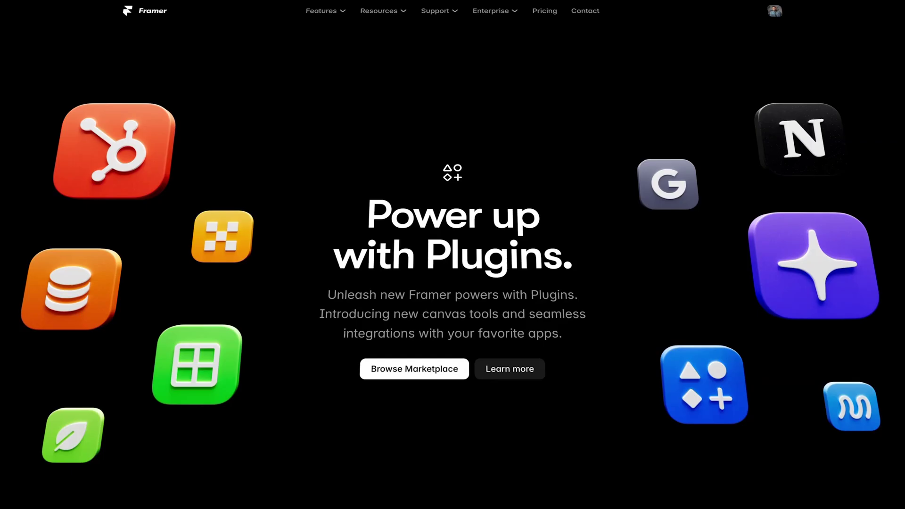
Scroll the Framer Plugins showcase page down to the LottieFiles card
{"action": "scroll", "coordinate": [453, 273], "scroll_direction": "down", "scroll_amount": 5}
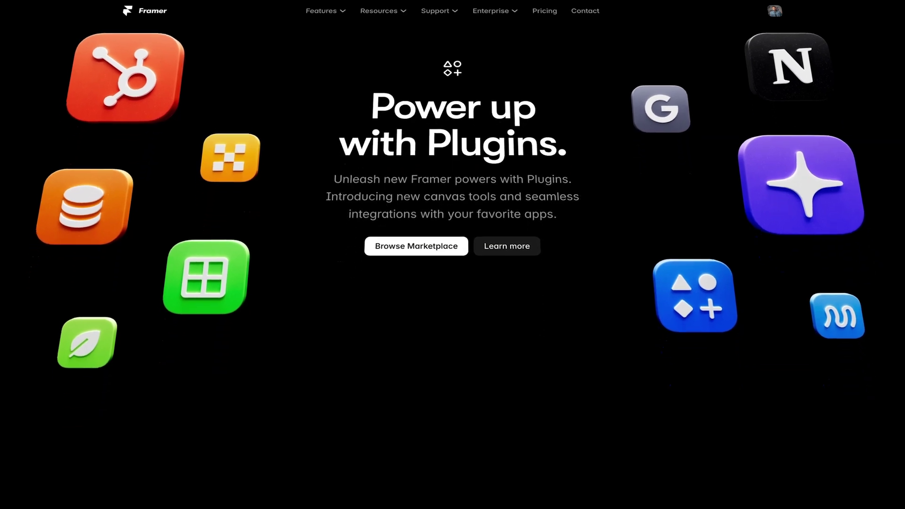
{"action": "scroll", "coordinate": [453, 254], "scroll_direction": "down", "scroll_amount": 10}
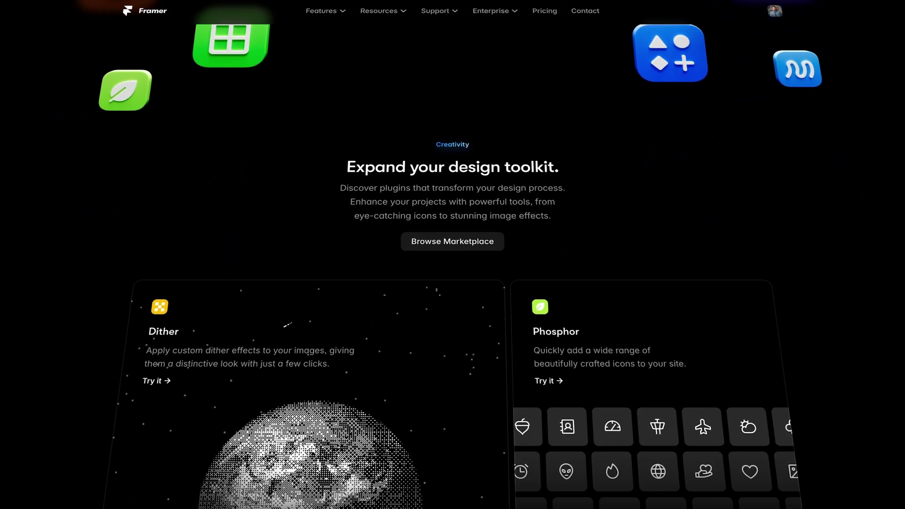
{"action": "scroll", "coordinate": [452, 255], "scroll_direction": "down", "scroll_amount": 15}
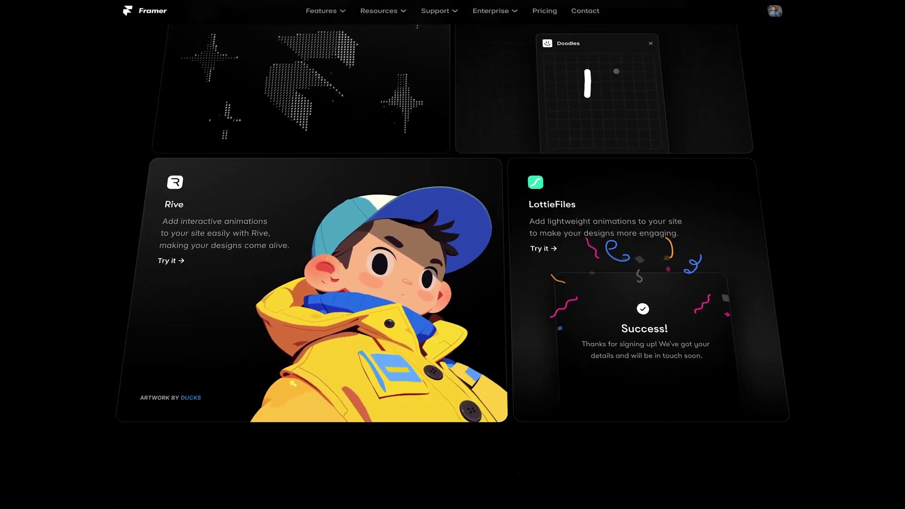
{"action": "scroll", "coordinate": [452, 255], "scroll_direction": "down", "scroll_amount": 16}
{"action": "scroll", "coordinate": [452, 254], "scroll_direction": "down", "scroll_amount": 5}
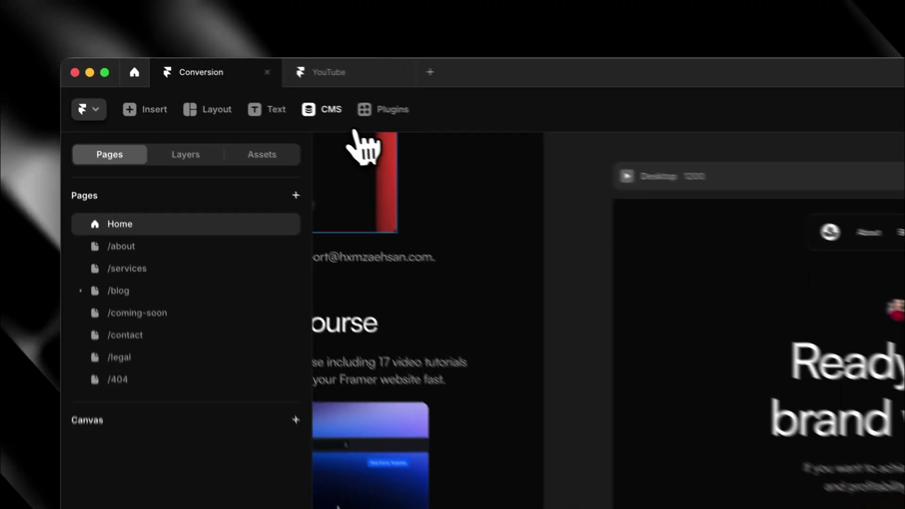
Export the Blog collection with the CMS Export plugin and save it as Blog.csv in Downloads
{"action": "left_click", "coordinate": [181, 78]}
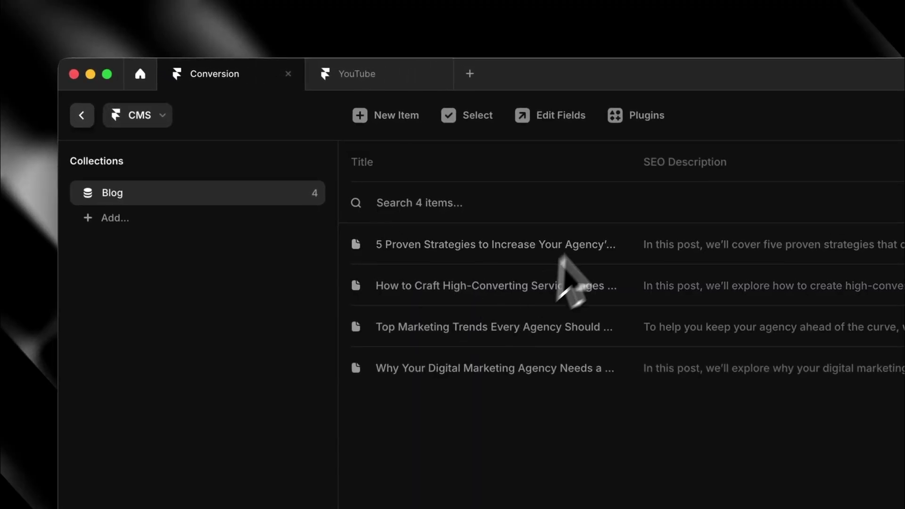
{"action": "left_click", "coordinate": [637, 116]}
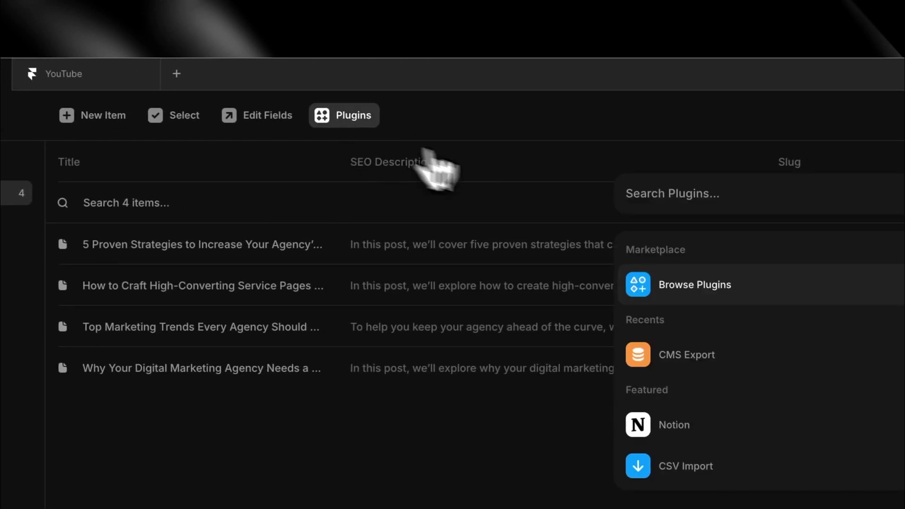
{"action": "left_click", "coordinate": [683, 355]}
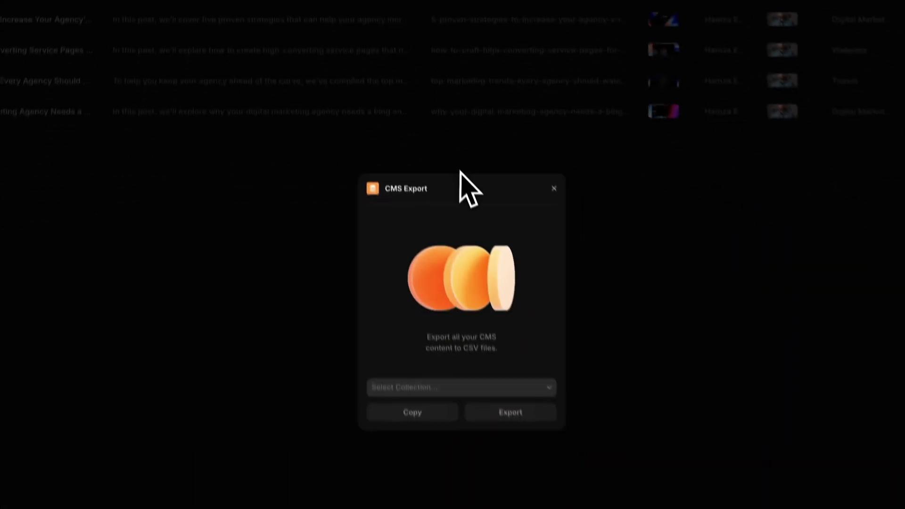
{"action": "left_click", "coordinate": [541, 392]}
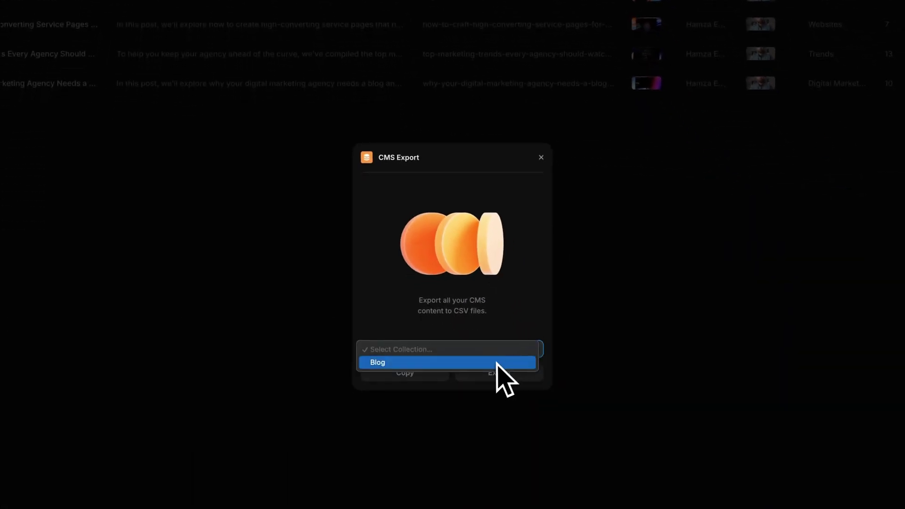
{"action": "left_click", "coordinate": [484, 366]}
{"action": "left_click", "coordinate": [518, 377]}
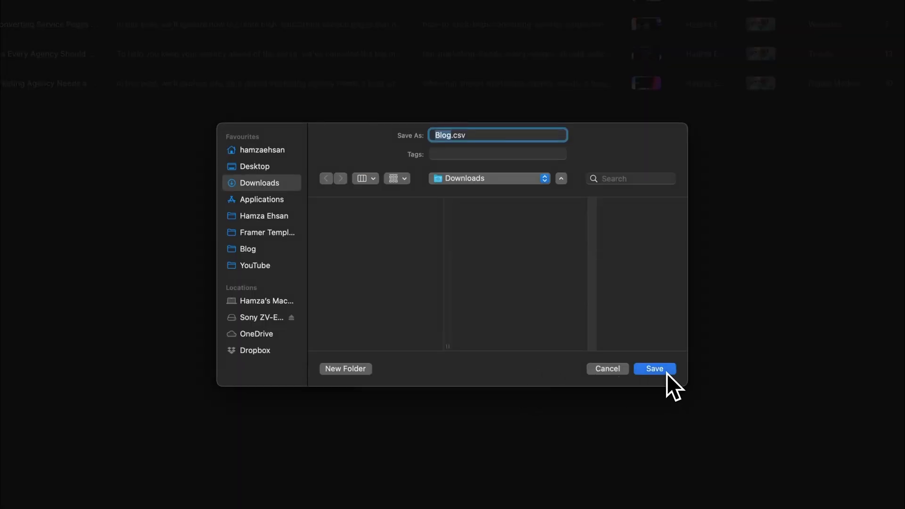
{"action": "left_click", "coordinate": [665, 372]}
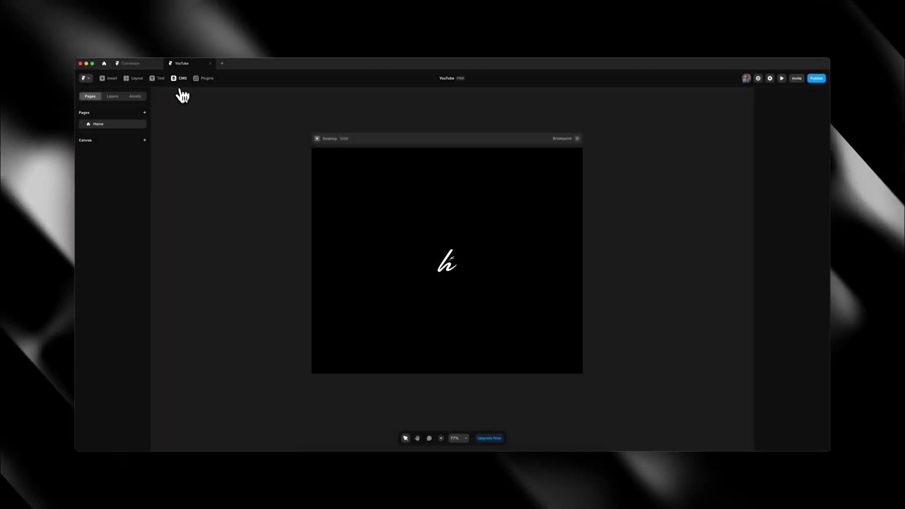
Create a new CMS collection in the YouTube project and review the Blog collection's fields
{"action": "left_click", "coordinate": [180, 79]}
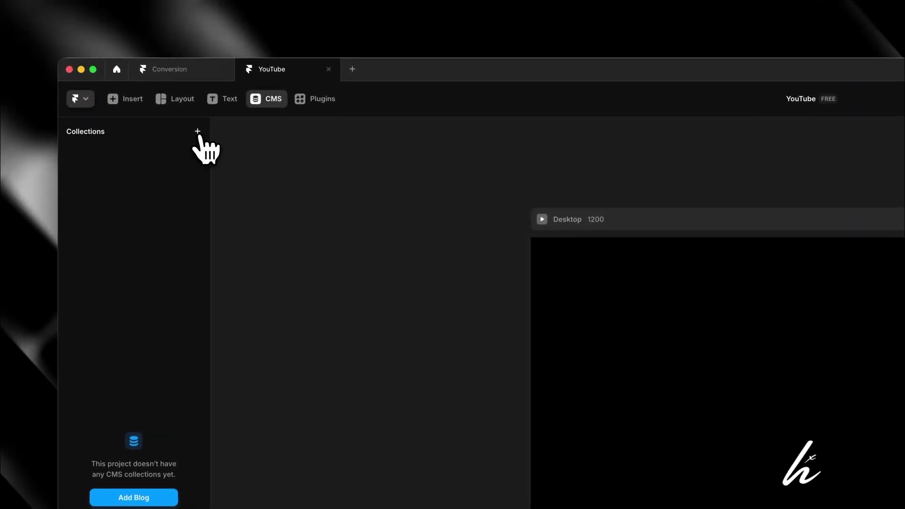
{"action": "left_click", "coordinate": [197, 131]}
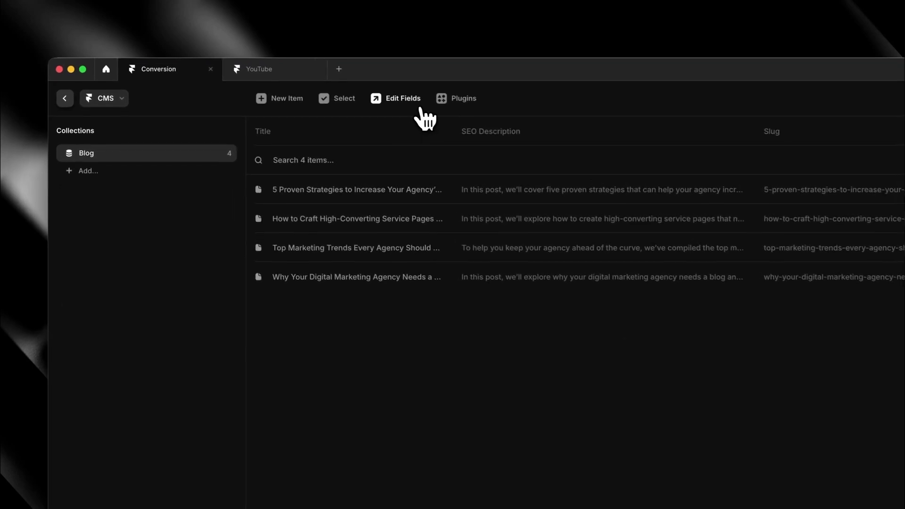
{"action": "left_click", "coordinate": [383, 95]}
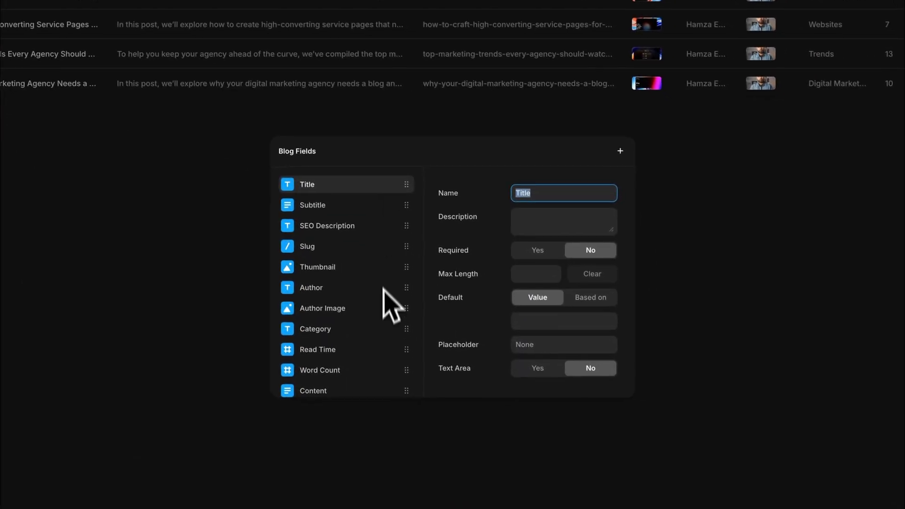
{"action": "scroll", "coordinate": [382, 316], "scroll_direction": "down", "scroll_amount": 1}
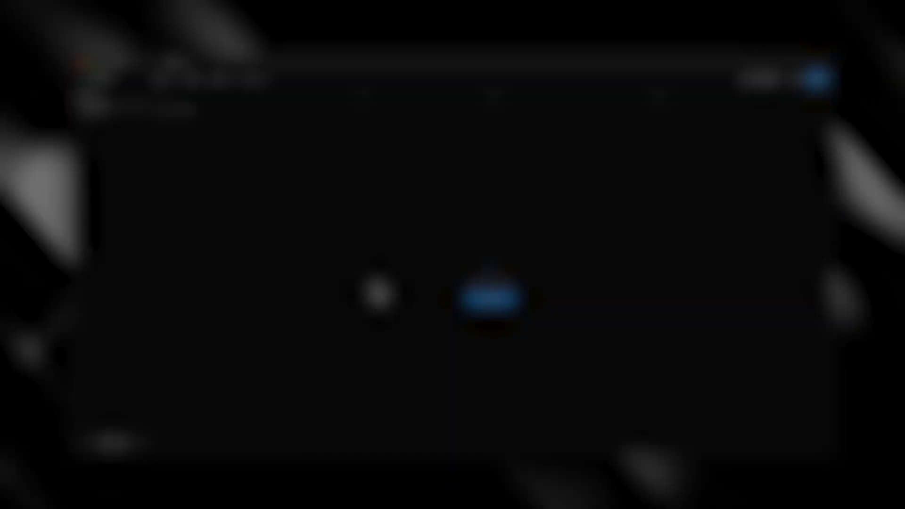
Add fields to the new collection matching the Blog fields, through Read Time
{"action": "left_click", "coordinate": [227, 78]}
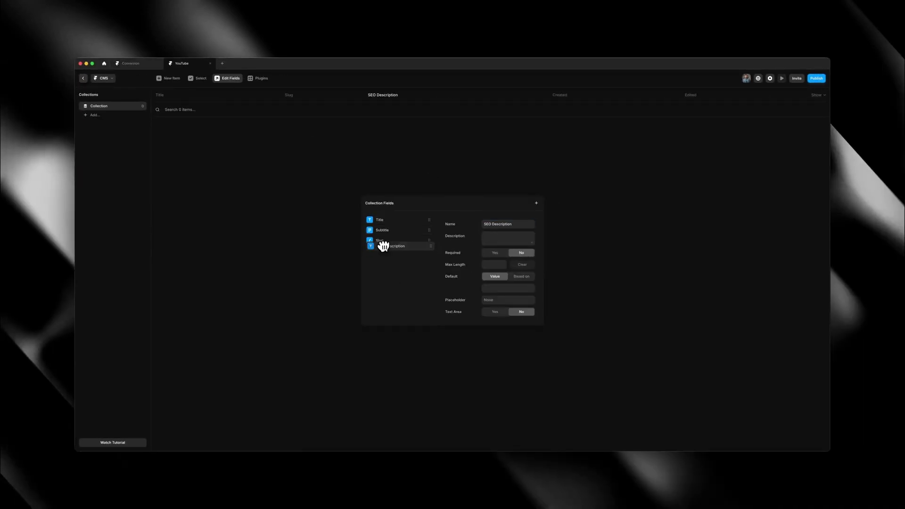
{"action": "left_click", "coordinate": [594, 229]}
{"action": "left_click", "coordinate": [554, 261]}
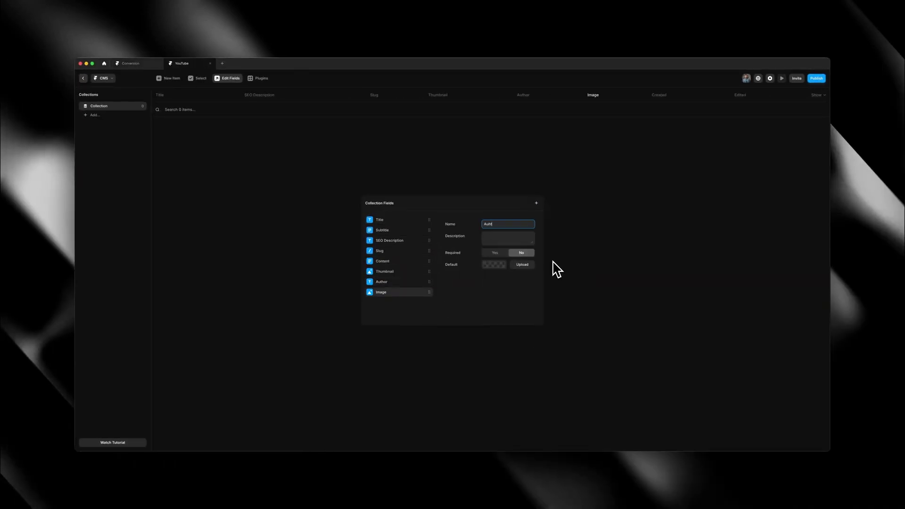
{"action": "type", "text": "Re"}
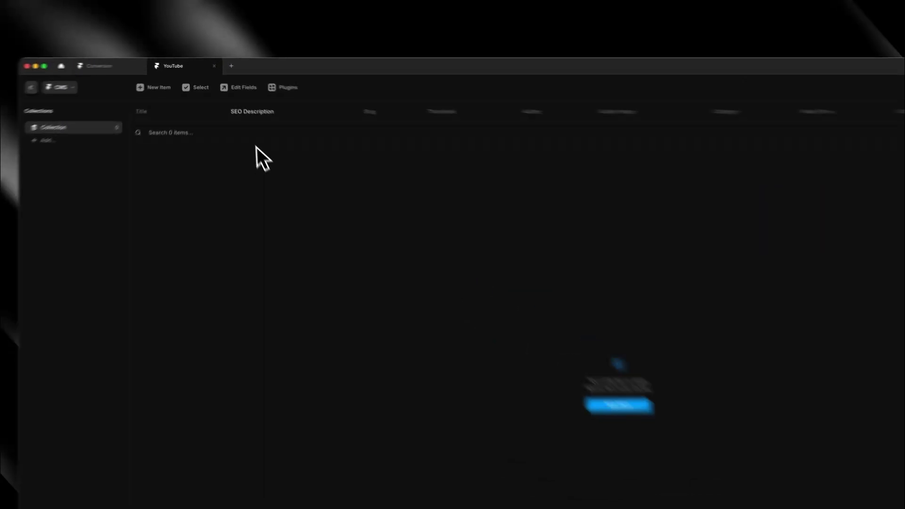
Upload Blog.csv through the CSV Import plugin to add the four blog posts
{"action": "left_click", "coordinate": [259, 78]}
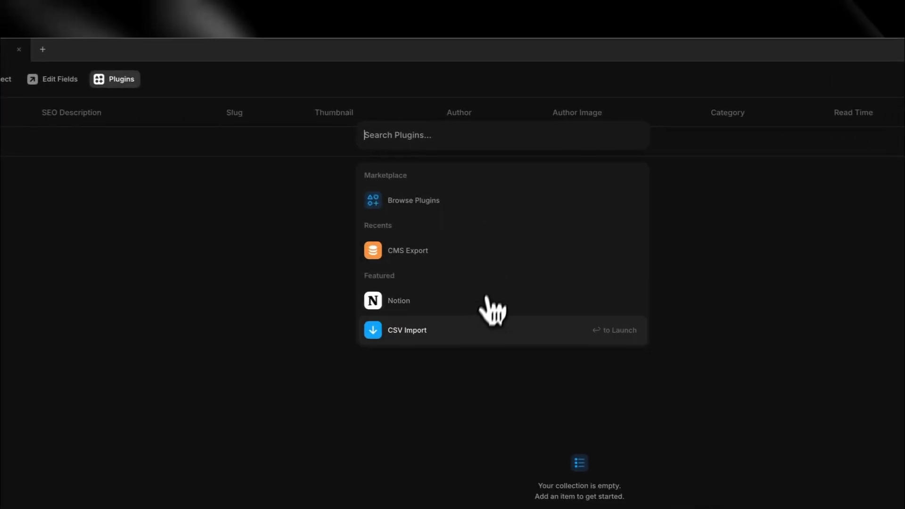
{"action": "left_click", "coordinate": [599, 349]}
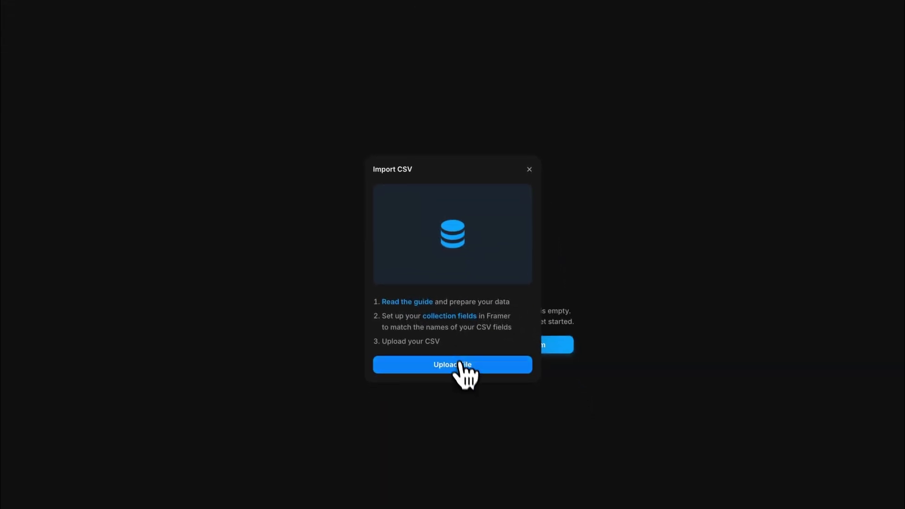
{"action": "left_click", "coordinate": [461, 367]}
{"action": "double_click", "coordinate": [222, 84]}
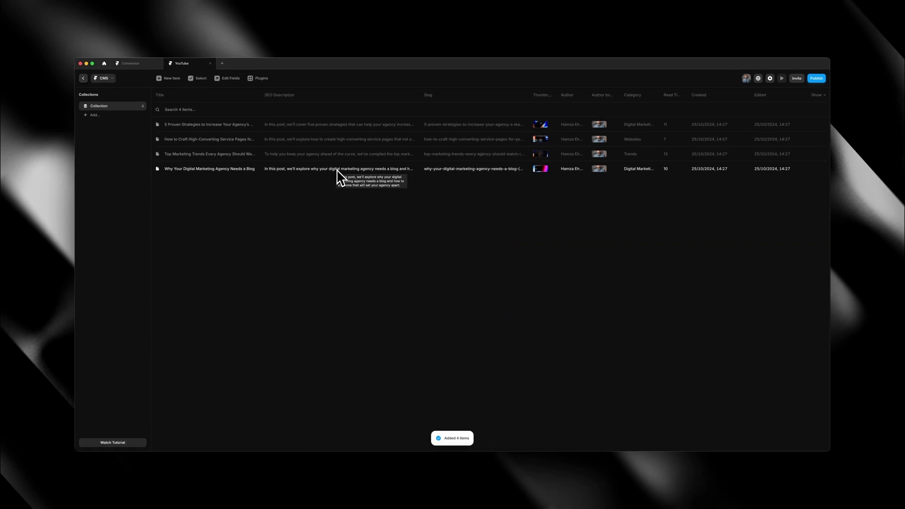
Review the '5 Proven Strategies to Increase Your Agency's Lead Generation' post content, then close it
{"action": "left_click", "coordinate": [216, 132]}
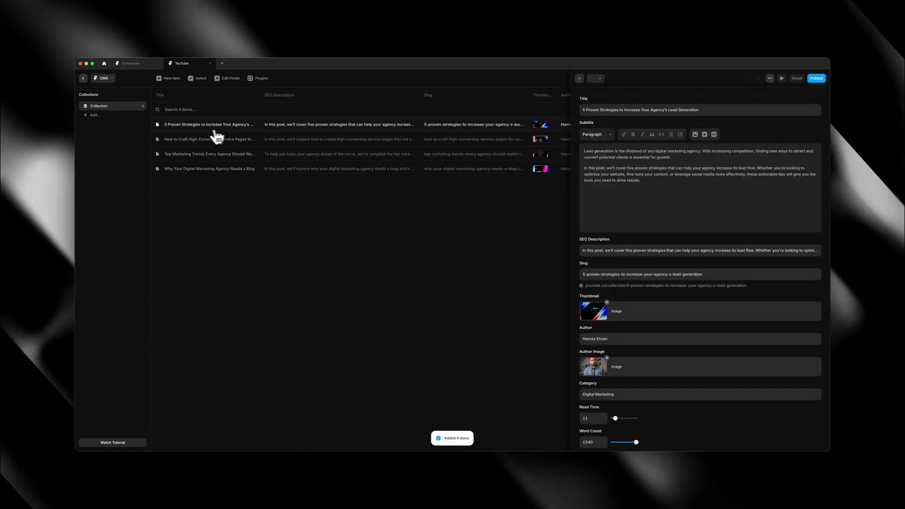
{"action": "scroll", "coordinate": [697, 330], "scroll_direction": "down", "scroll_amount": 15}
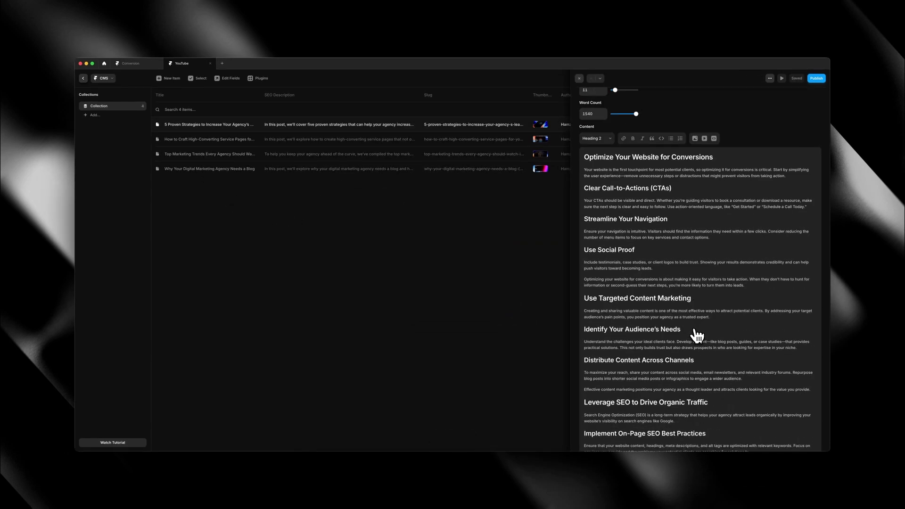
{"action": "scroll", "coordinate": [697, 336], "scroll_direction": "down", "scroll_amount": 3}
{"action": "left_click", "coordinate": [545, 317]}
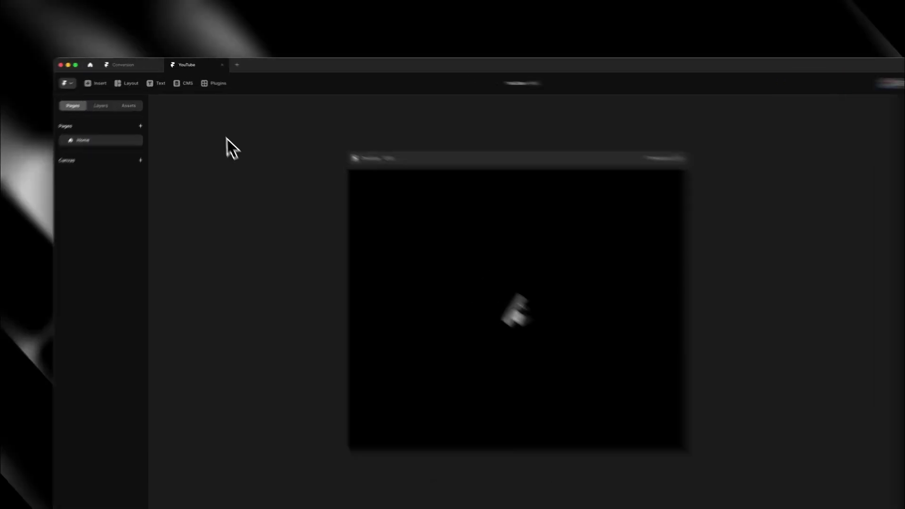
Insert the orange star animation from LottieFiles, found under Popular, after previewing recolor palettes
{"action": "left_click", "coordinate": [204, 78]}
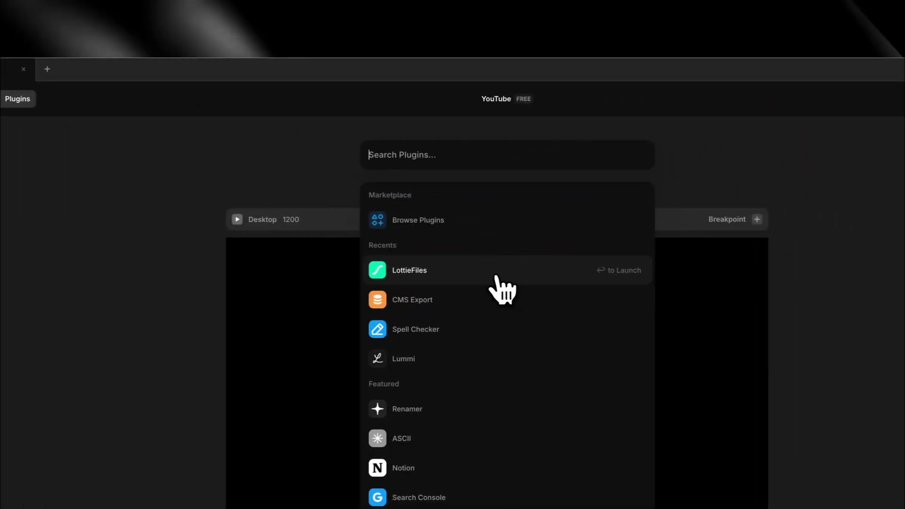
{"action": "left_click", "coordinate": [549, 270]}
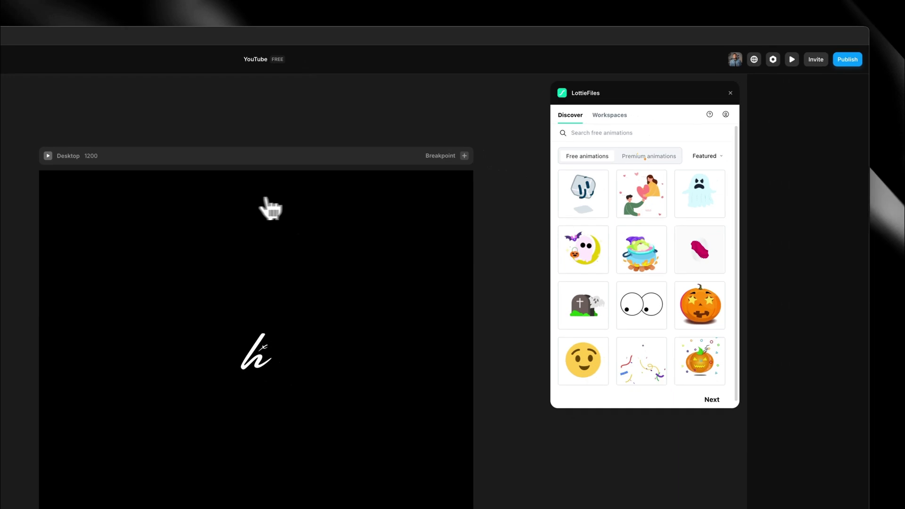
{"action": "left_click", "coordinate": [713, 157]}
{"action": "left_click", "coordinate": [693, 190]}
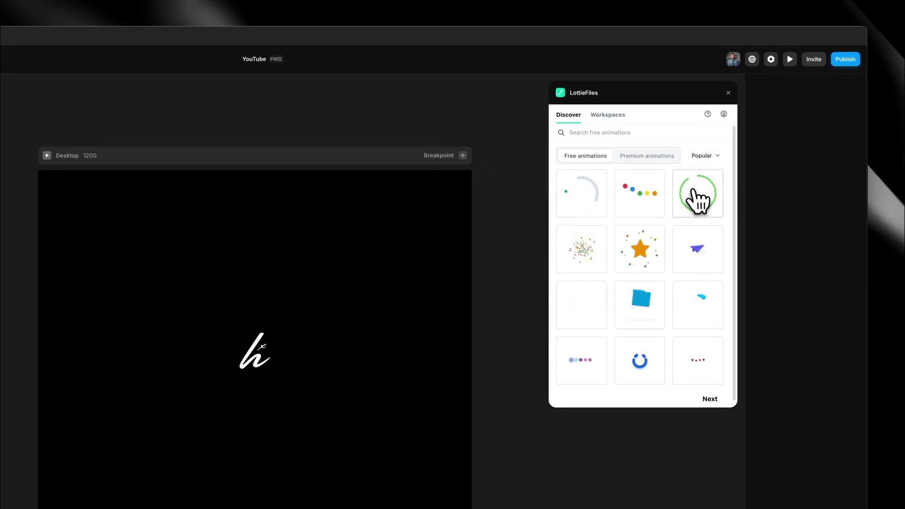
{"action": "left_click", "coordinate": [644, 262]}
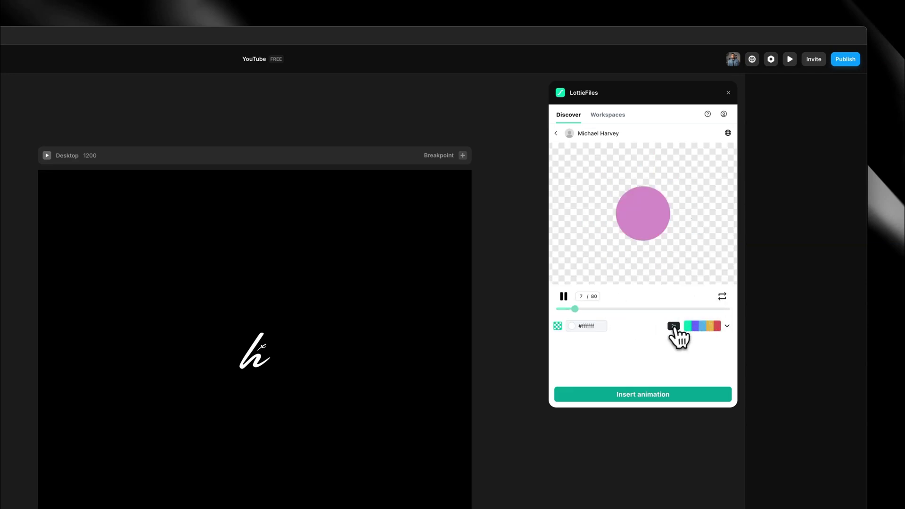
{"action": "left_click", "coordinate": [726, 326]}
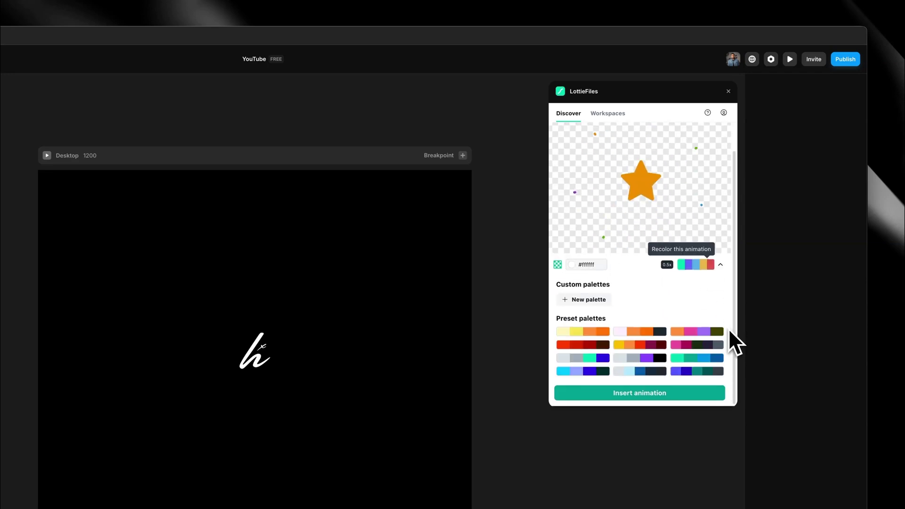
{"action": "left_click", "coordinate": [720, 264]}
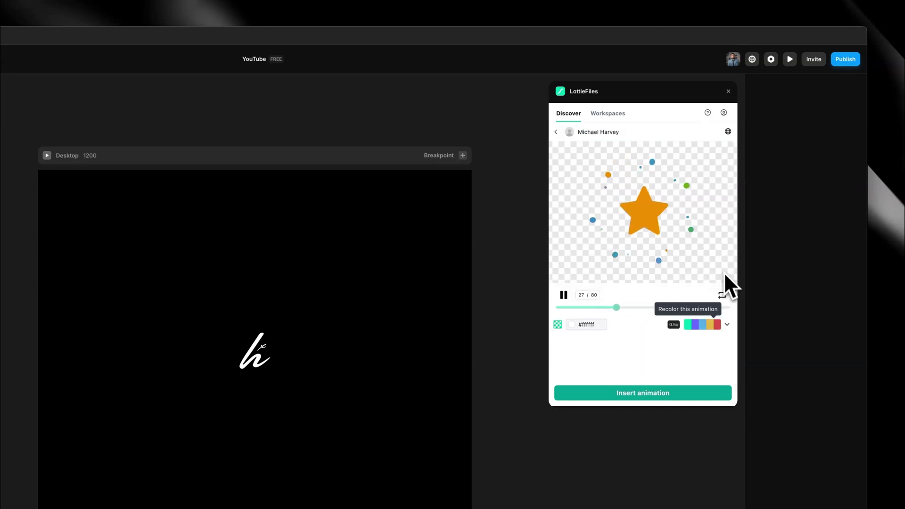
{"action": "left_click", "coordinate": [687, 398]}
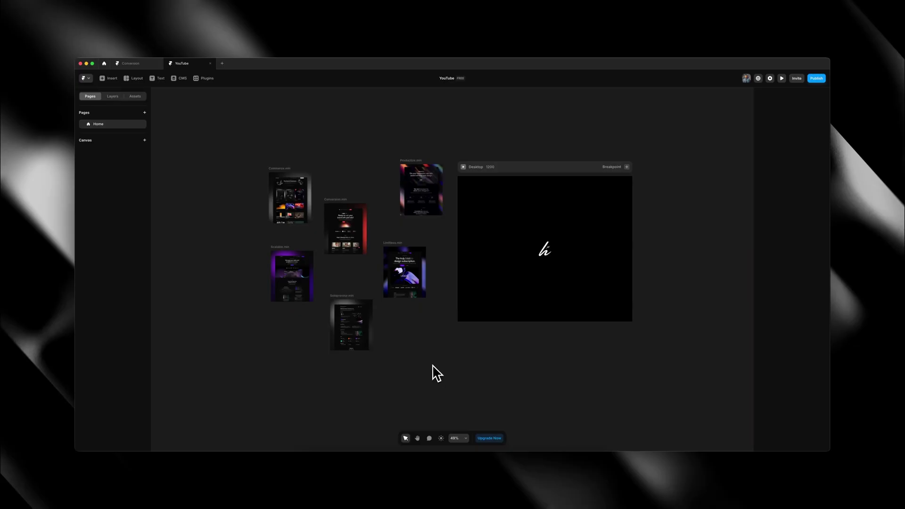
Tidy the selected screenshots into a 2-column grid with a 30 column gap
{"action": "left_click_drag", "start_coordinate": [438, 370], "coordinate": [356, 243]}
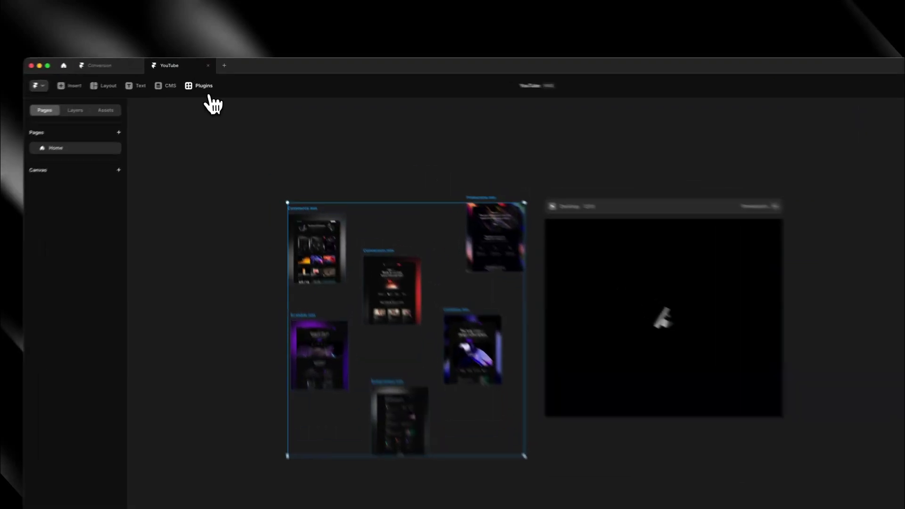
{"action": "left_click", "coordinate": [203, 78]}
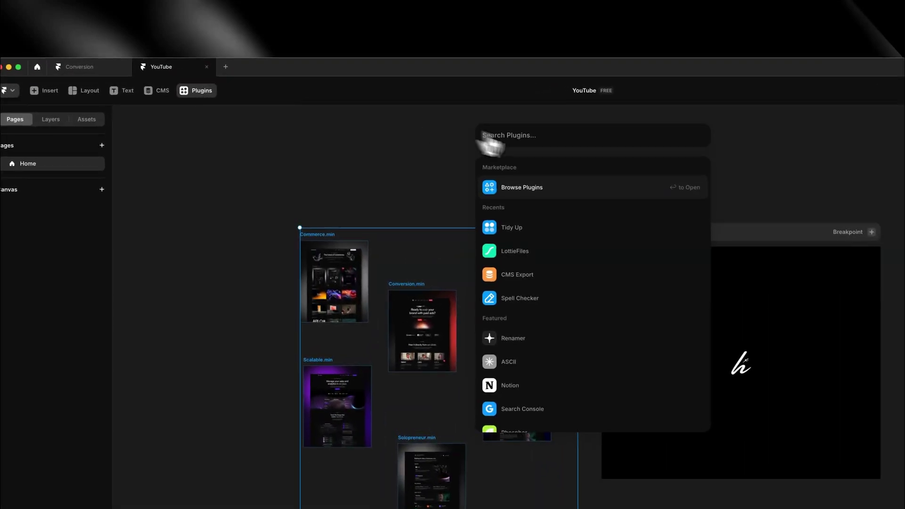
{"action": "left_click", "coordinate": [384, 231]}
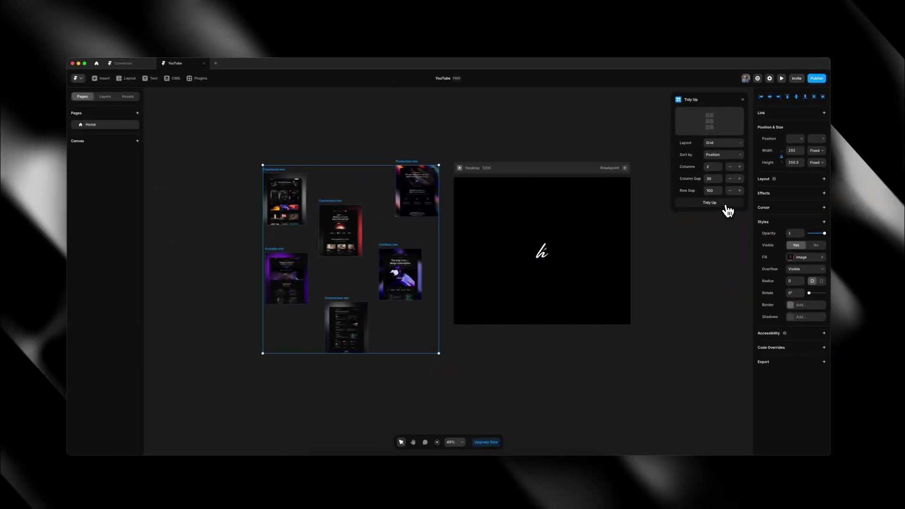
{"action": "left_click", "coordinate": [676, 279]}
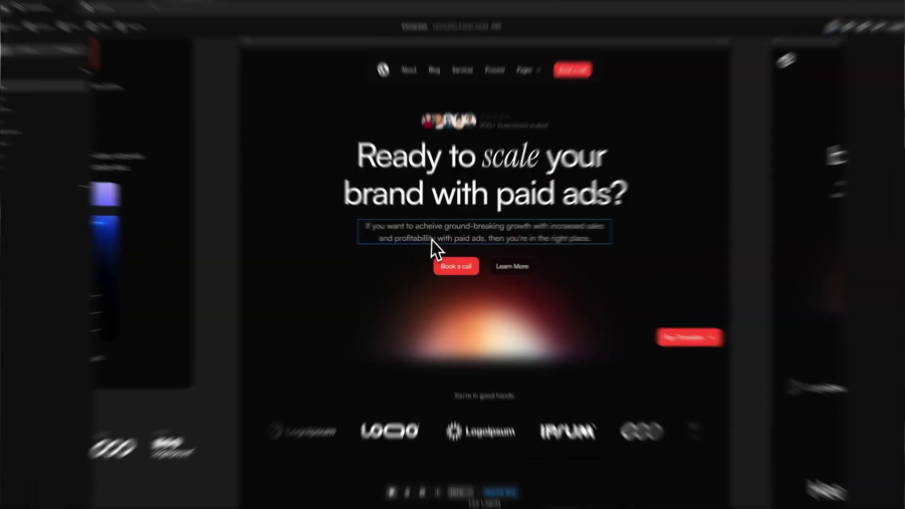
Correct 'profitabillity' in the hero paragraph using the Spell Checker plugin
{"action": "double_click", "coordinate": [436, 243]}
{"action": "left_click", "coordinate": [454, 242]}
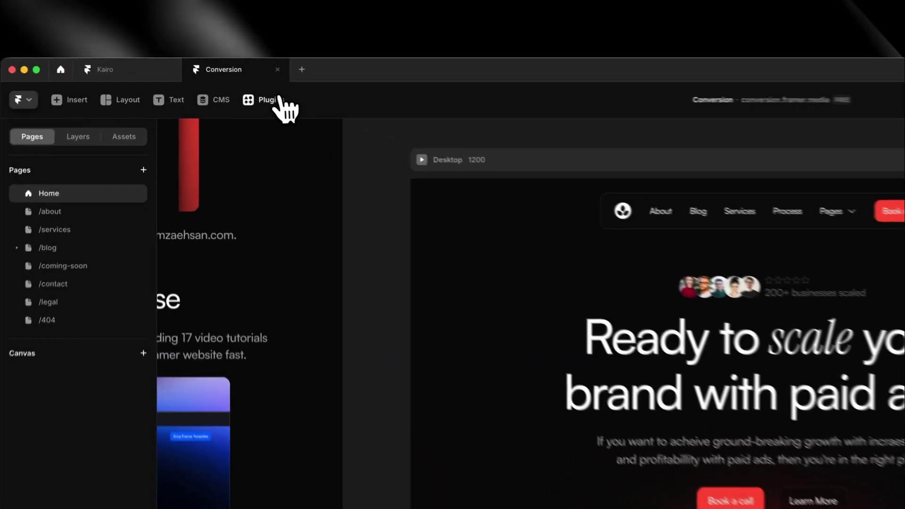
{"action": "left_click", "coordinate": [204, 78]}
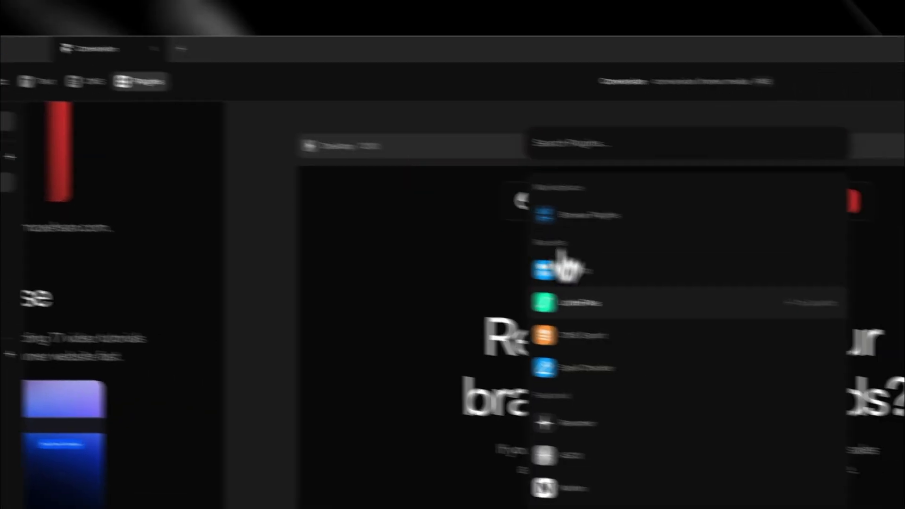
{"action": "left_click", "coordinate": [632, 367]}
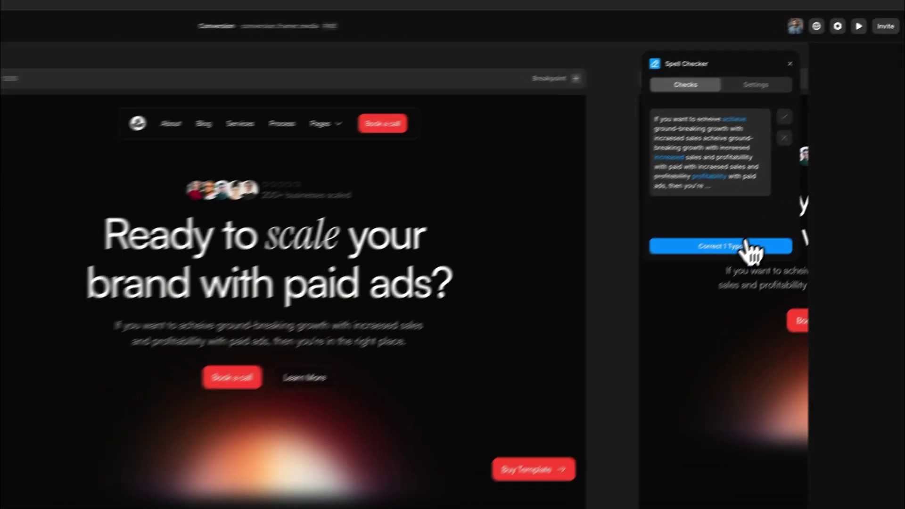
{"action": "left_click", "coordinate": [746, 246]}
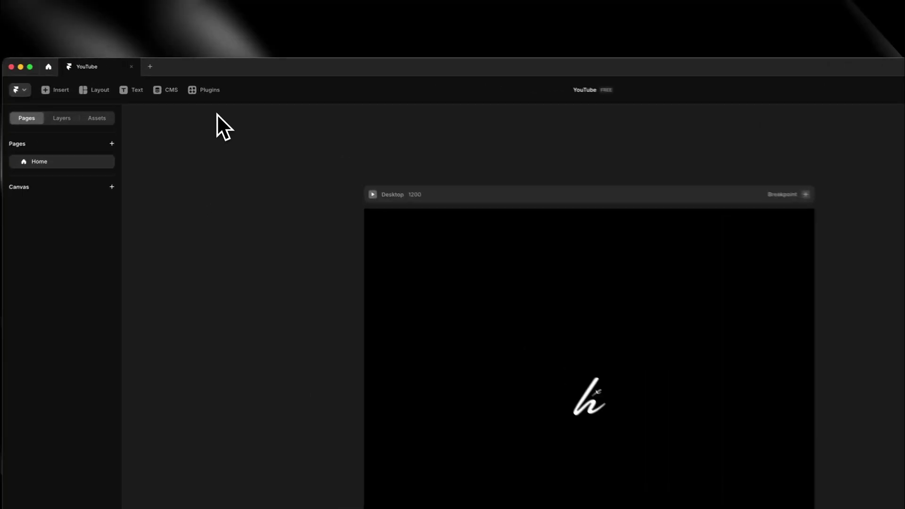
Insert the Apple logo from Logofy and place it above the h, slightly tilted
{"action": "left_click", "coordinate": [207, 78]}
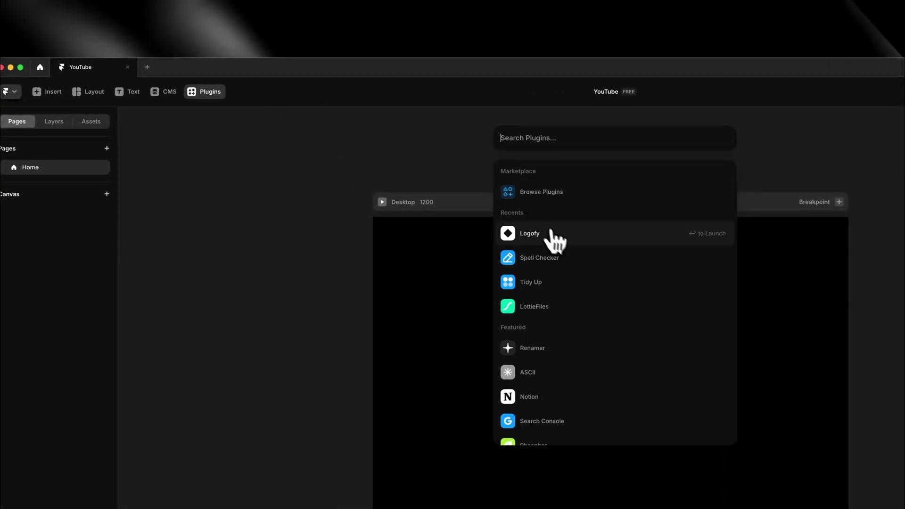
{"action": "left_click", "coordinate": [576, 248]}
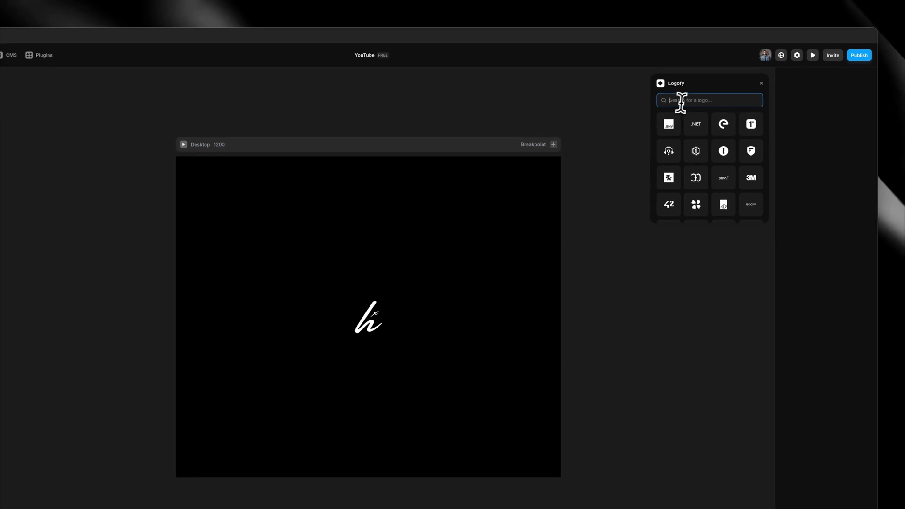
{"action": "type", "text": "apple"}
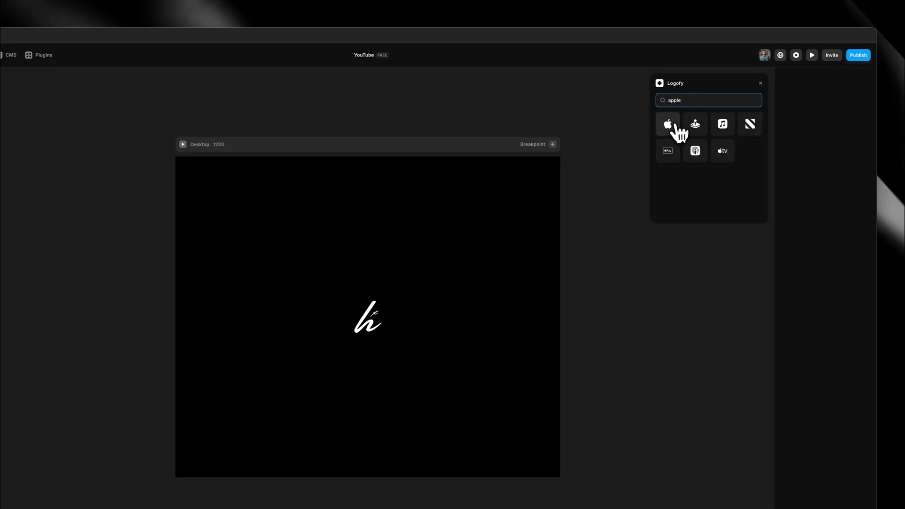
{"action": "left_click", "coordinate": [676, 133]}
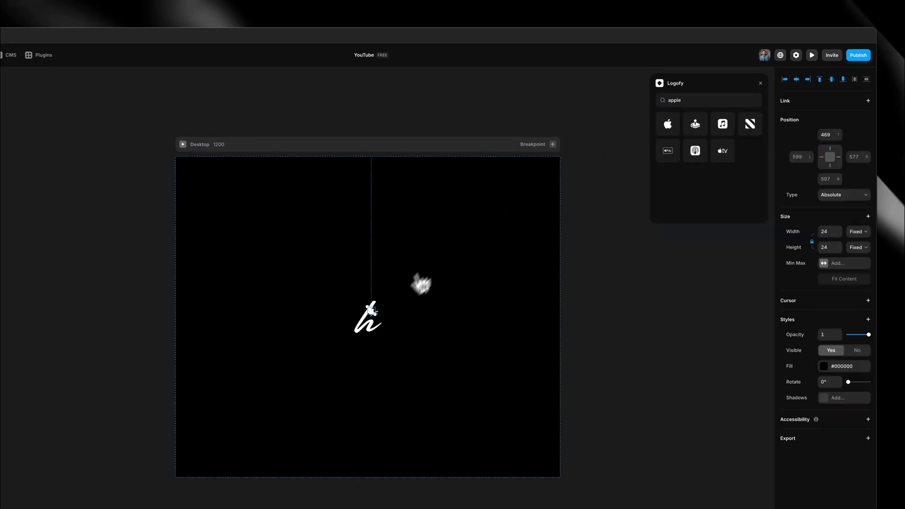
{"action": "left_click_drag", "start_coordinate": [377, 356], "coordinate": [388, 383]}
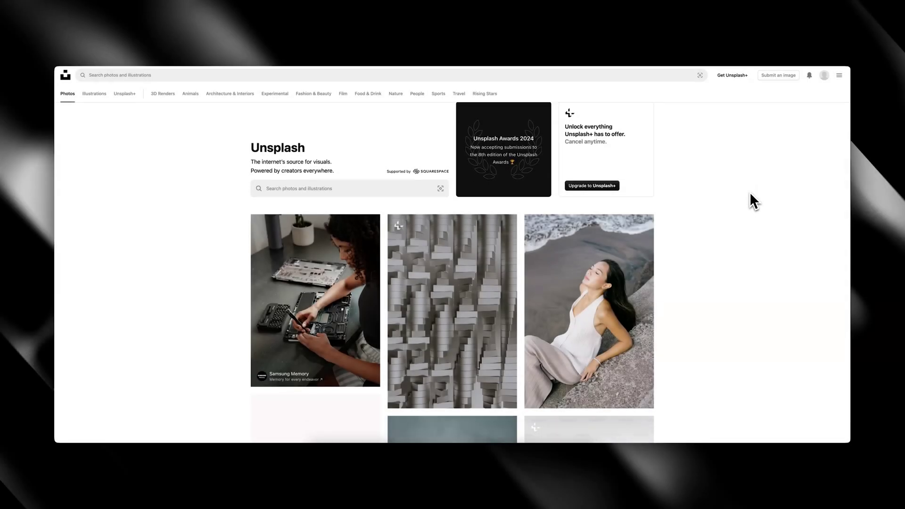
{"action": "scroll", "coordinate": [750, 192], "scroll_direction": "down", "scroll_amount": 4}
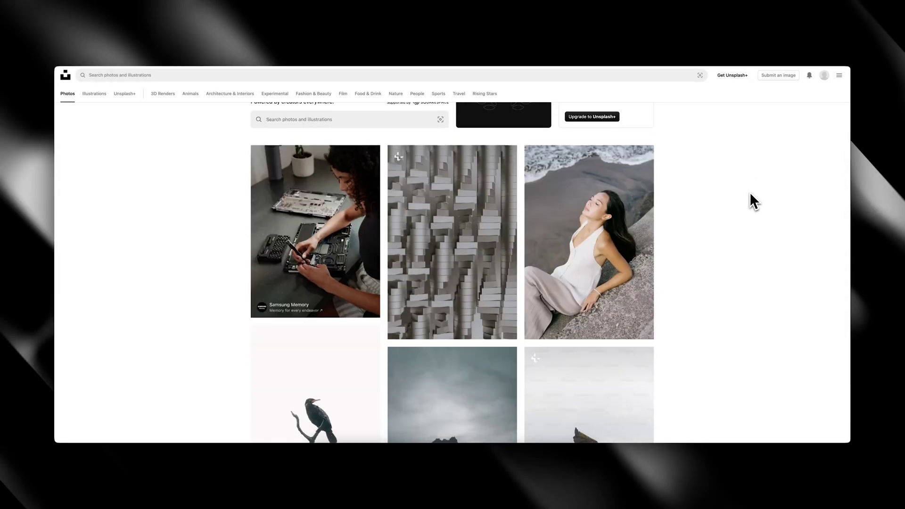
{"action": "scroll", "coordinate": [750, 194], "scroll_direction": "down", "scroll_amount": 10}
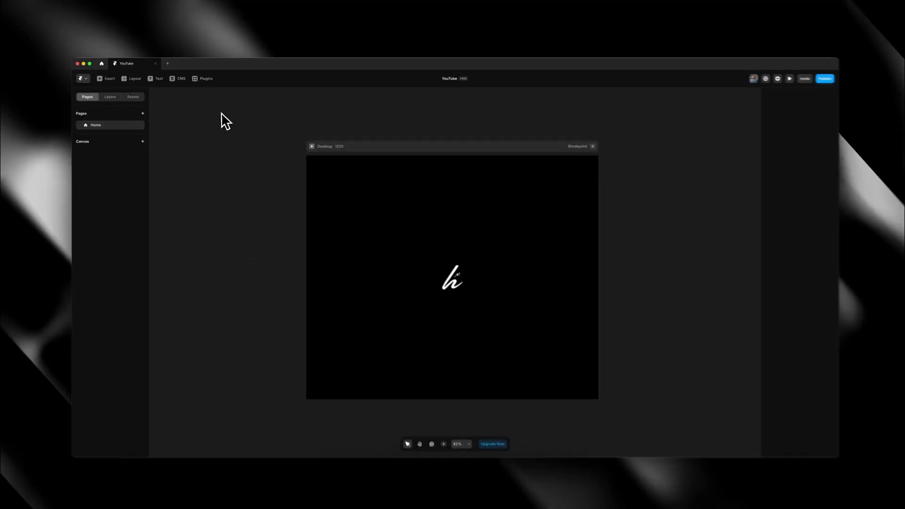
Insert the Lummi photo of a man against a teal background after browsing Illustrations and 3D
{"action": "left_click", "coordinate": [204, 79]}
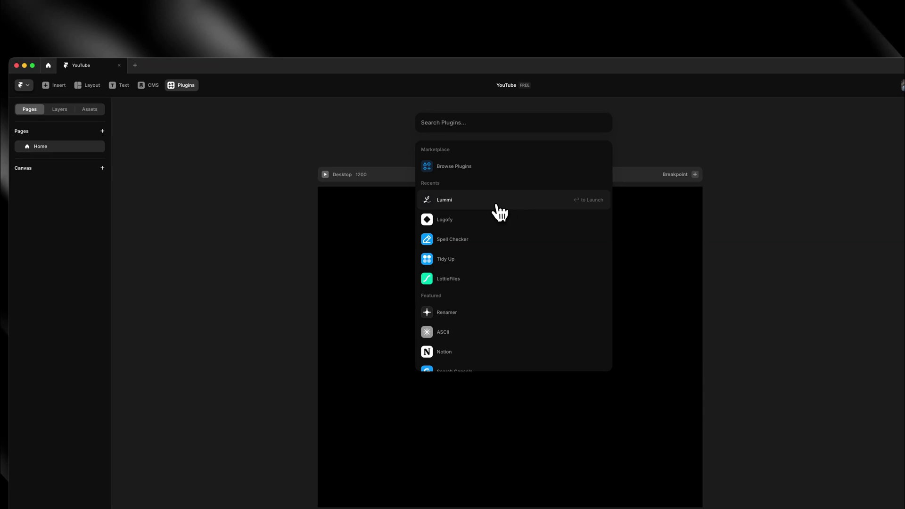
{"action": "left_click", "coordinate": [499, 212]}
{"action": "left_click", "coordinate": [685, 131]}
{"action": "left_click", "coordinate": [730, 130]}
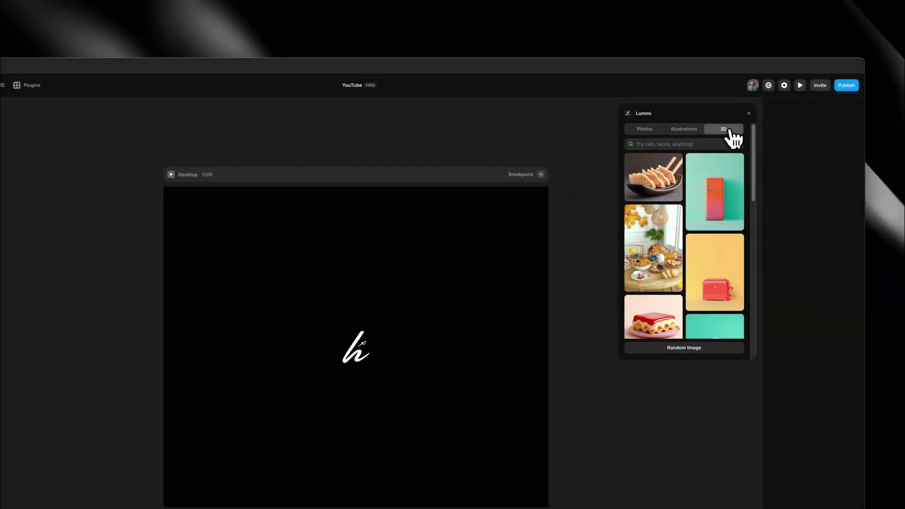
{"action": "left_click", "coordinate": [647, 132]}
{"action": "scroll", "coordinate": [702, 251], "scroll_direction": "down", "scroll_amount": 4}
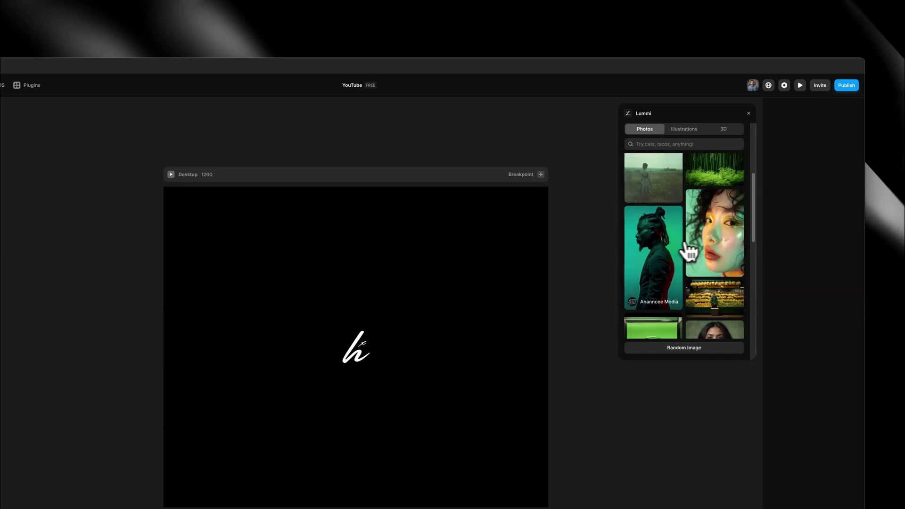
{"action": "left_click", "coordinate": [673, 253]}
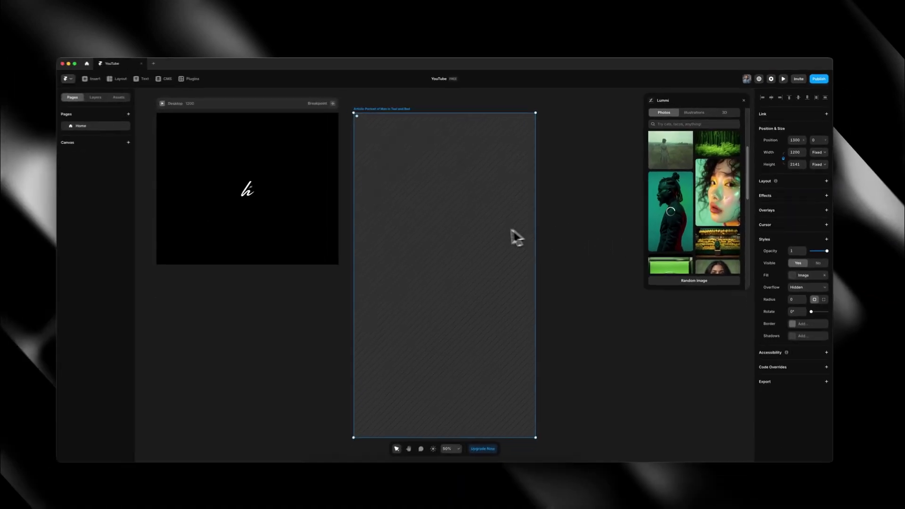
Shrink the teal portrait image from its corner handle
{"action": "left_click", "coordinate": [324, 300]}
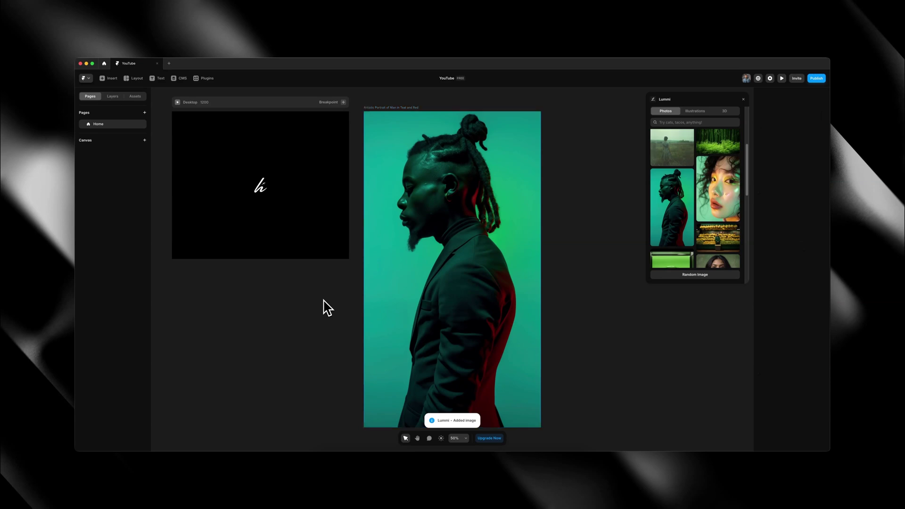
{"action": "scroll", "coordinate": [325, 307], "scroll_direction": "down", "scroll_amount": 1}
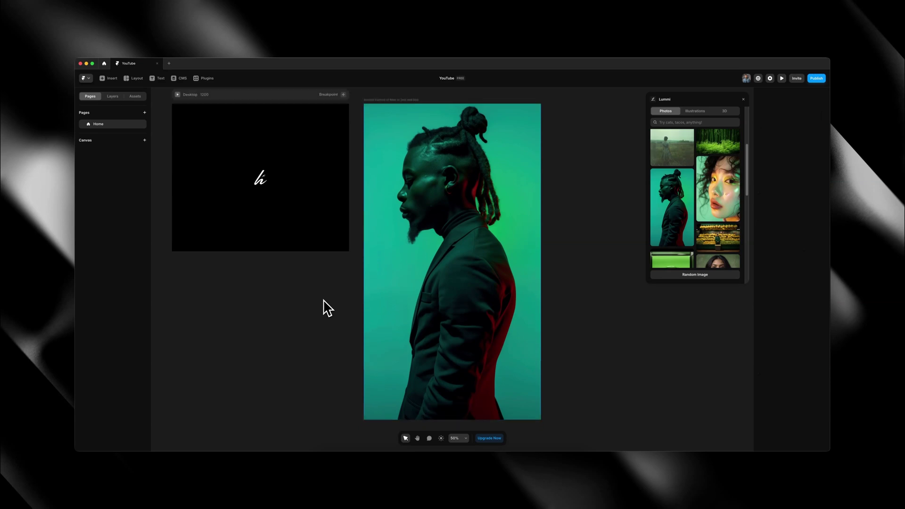
{"action": "left_click", "coordinate": [479, 277]}
{"action": "left_click_drag", "start_coordinate": [536, 419], "coordinate": [455, 273]}
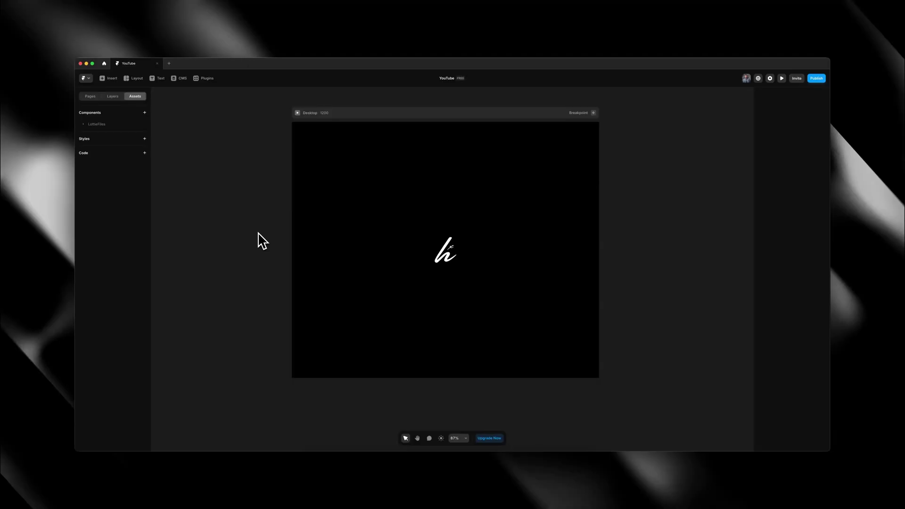
Generate text styles H1–H6, Body and Small with TypeSystem's Minor Second (1.067) scale, then open H1
{"action": "left_click", "coordinate": [204, 79]}
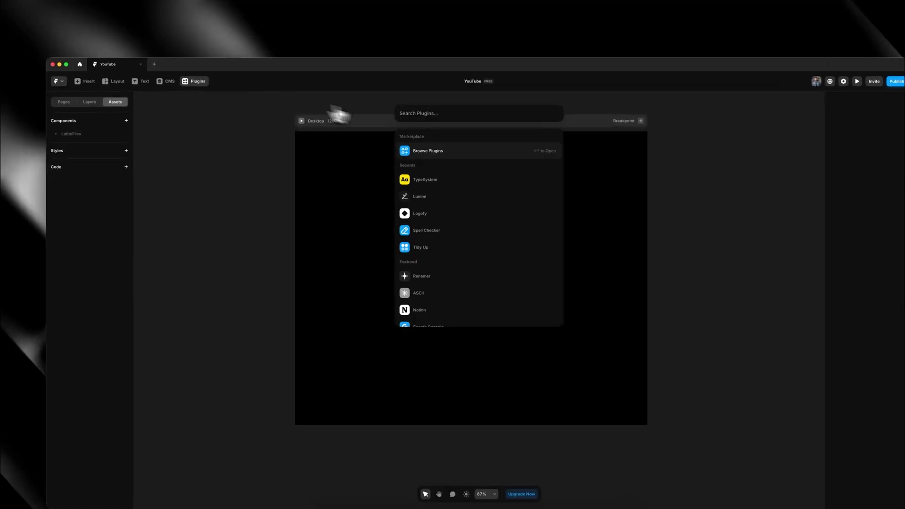
{"action": "left_click", "coordinate": [463, 189]}
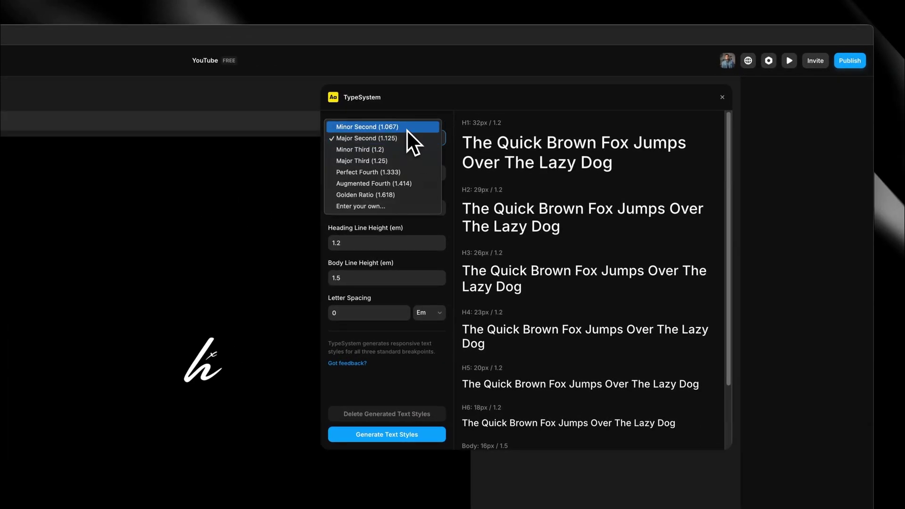
{"action": "left_click", "coordinate": [407, 129]}
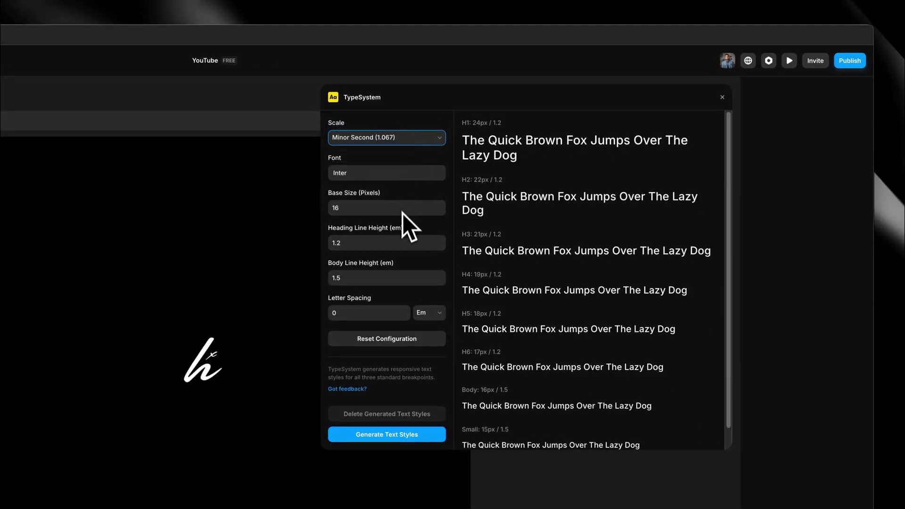
{"action": "left_click", "coordinate": [432, 434]}
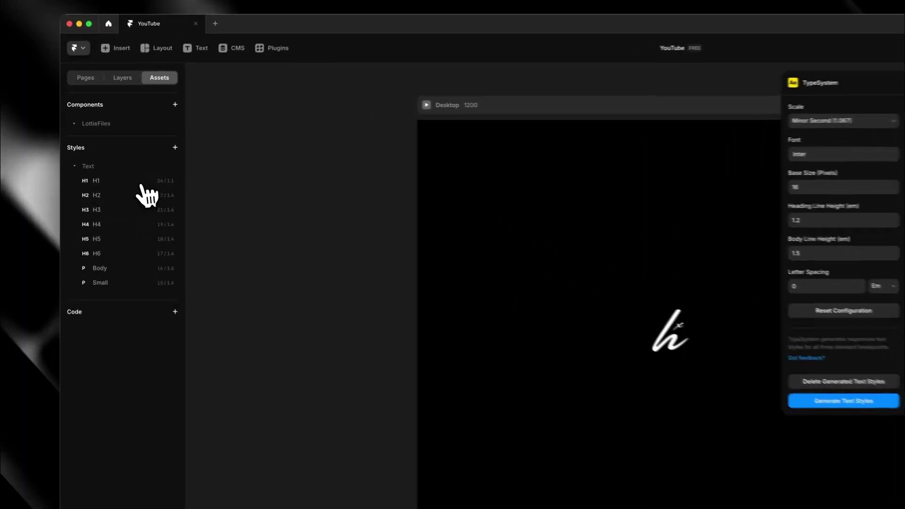
{"action": "left_click", "coordinate": [120, 160]}
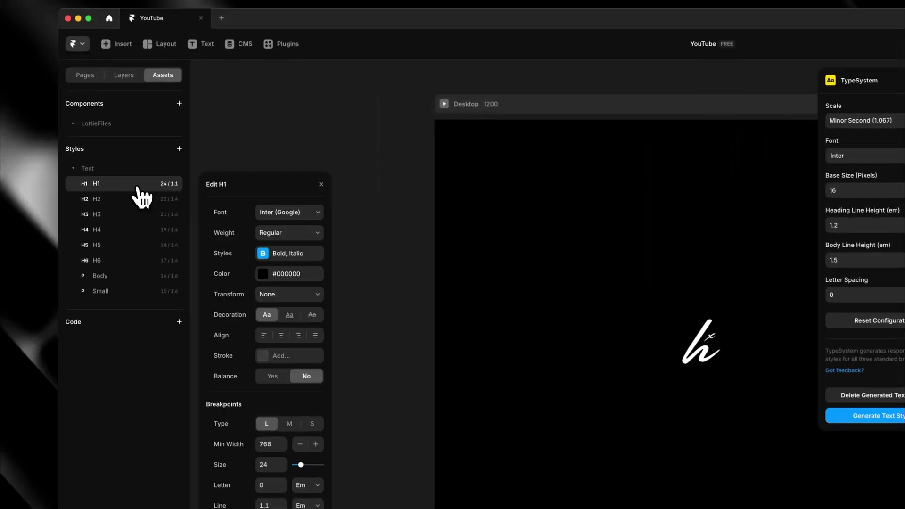